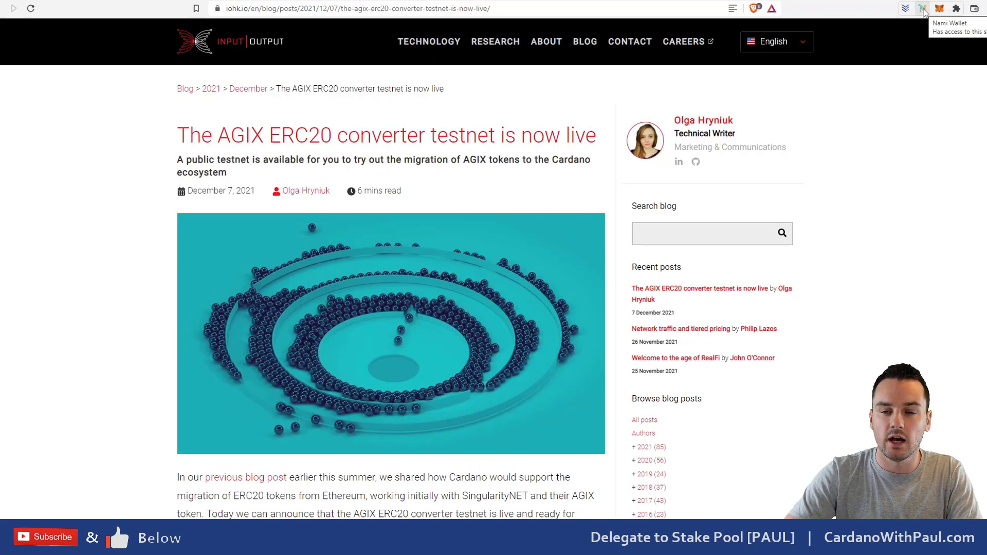
Step: Verify in Nami's Settings > Network that the wallet uses Testnet, then return to settings overview
left_click(923, 9)
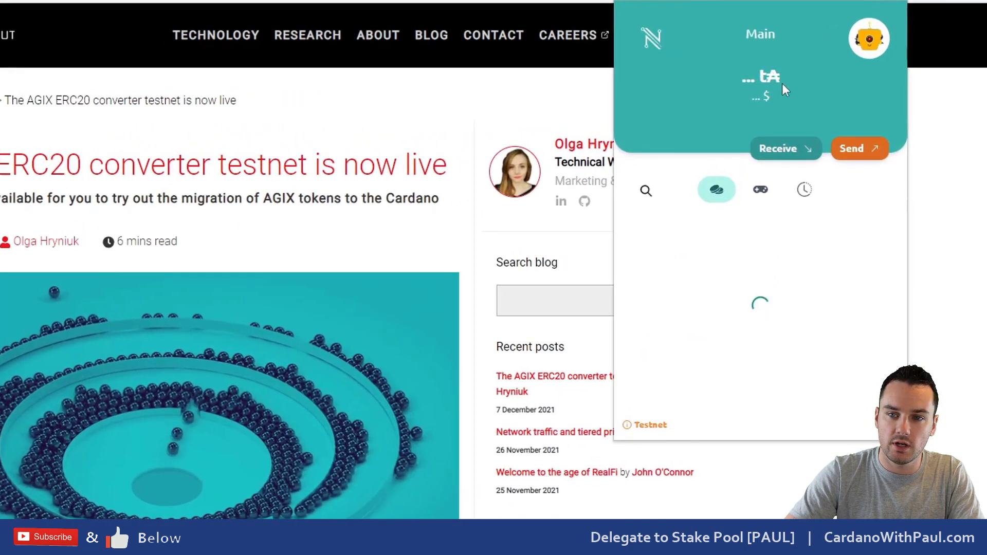
left_click(869, 45)
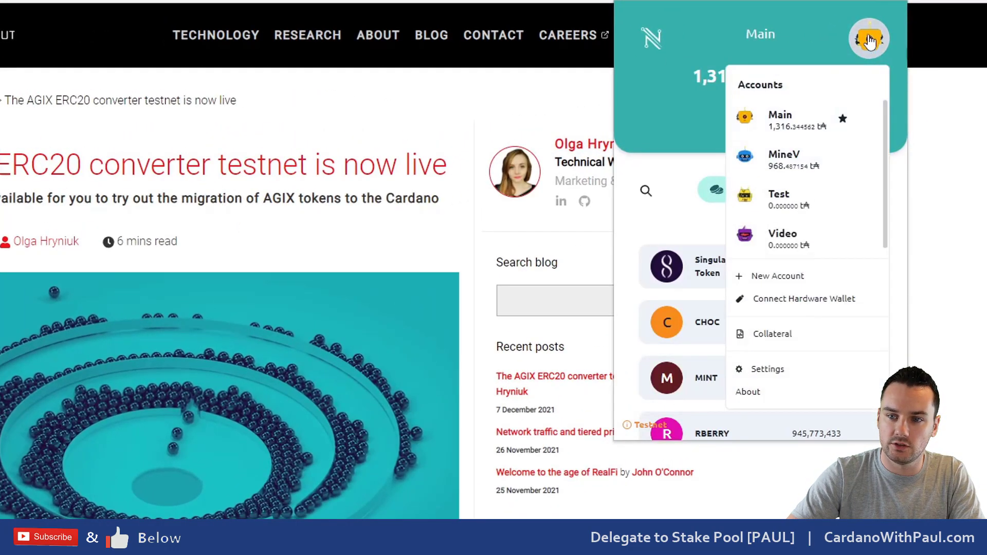
left_click(794, 375)
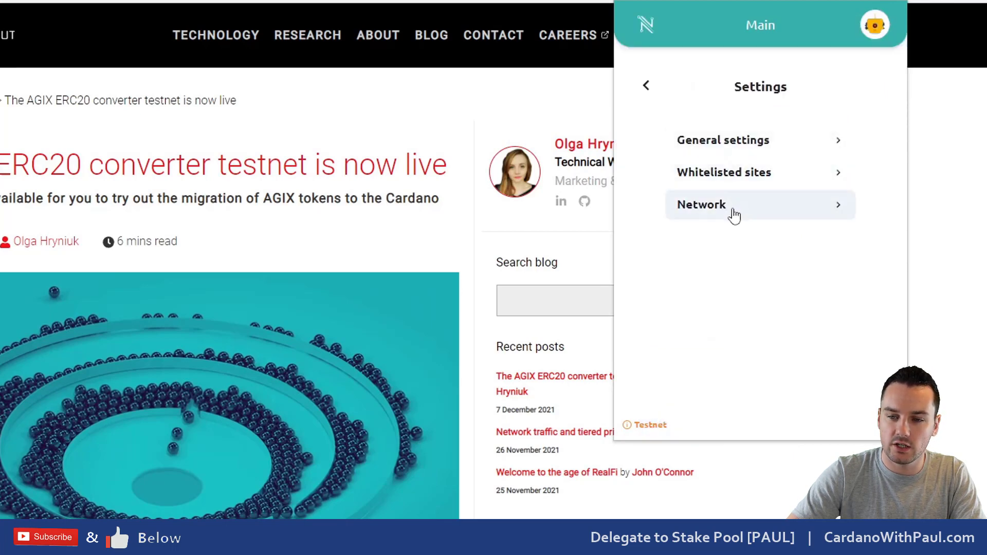
left_click(734, 215)
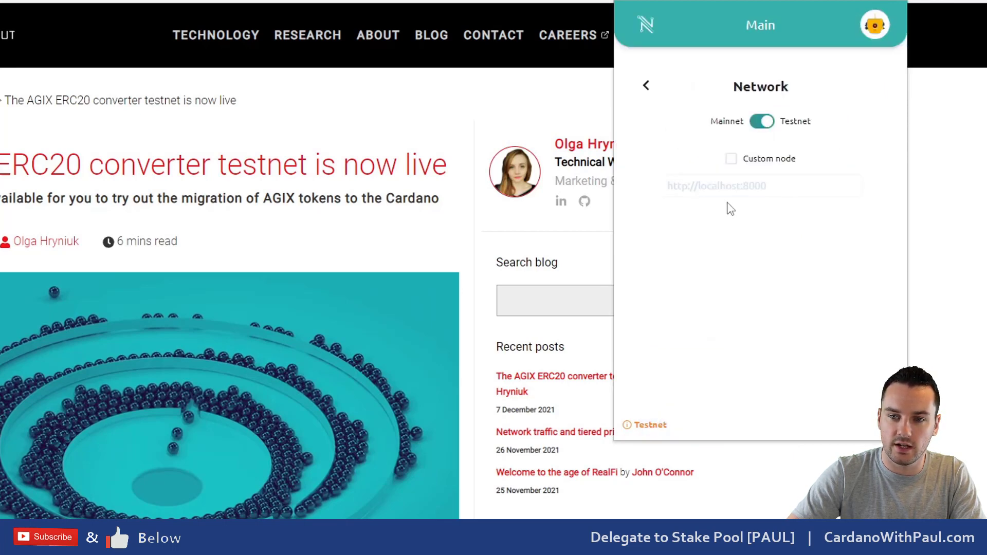
left_click(646, 87)
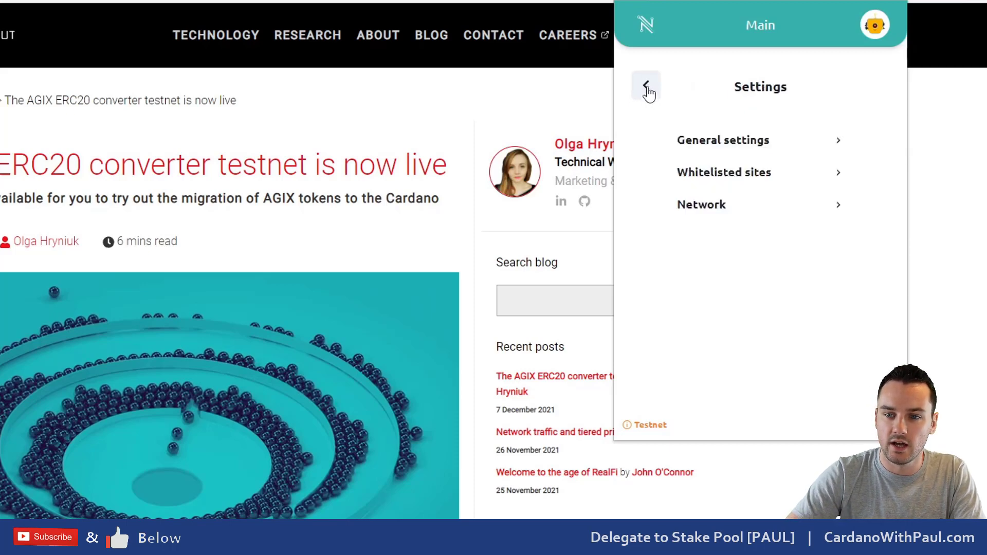
Step: Check the Nami wallet's 5 tA collateral amount, then close the Nami popup
left_click(647, 87)
left_click(868, 38)
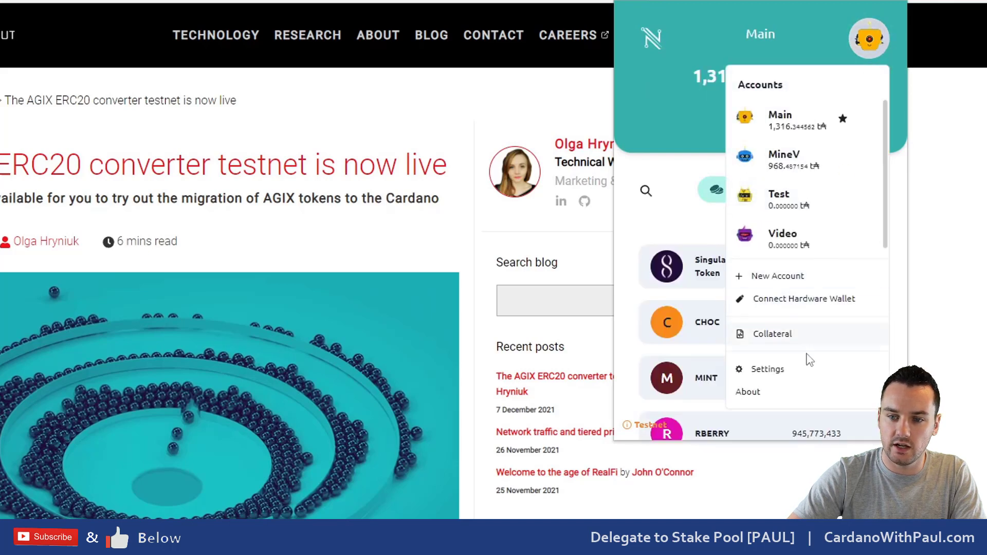
left_click(785, 338)
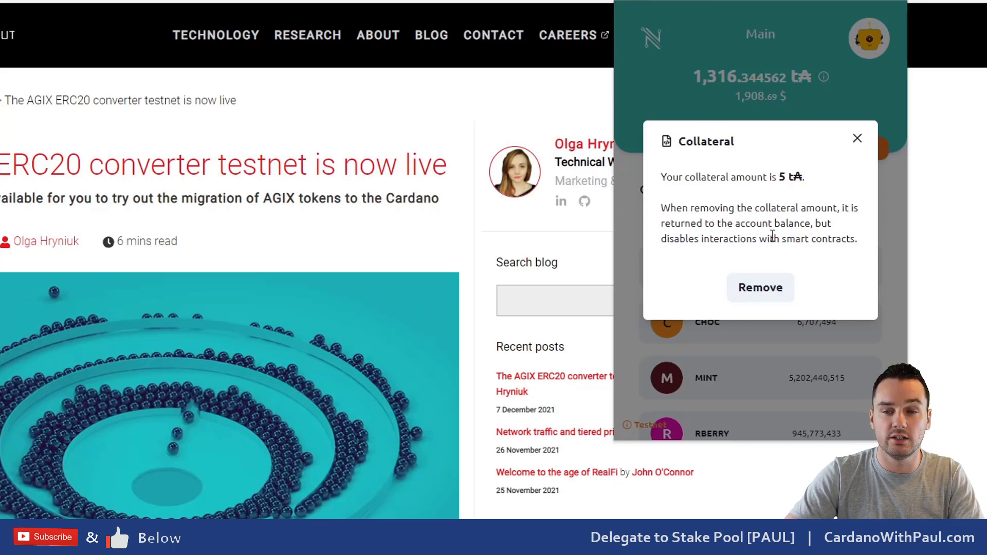
left_click(856, 138)
left_click(956, 128)
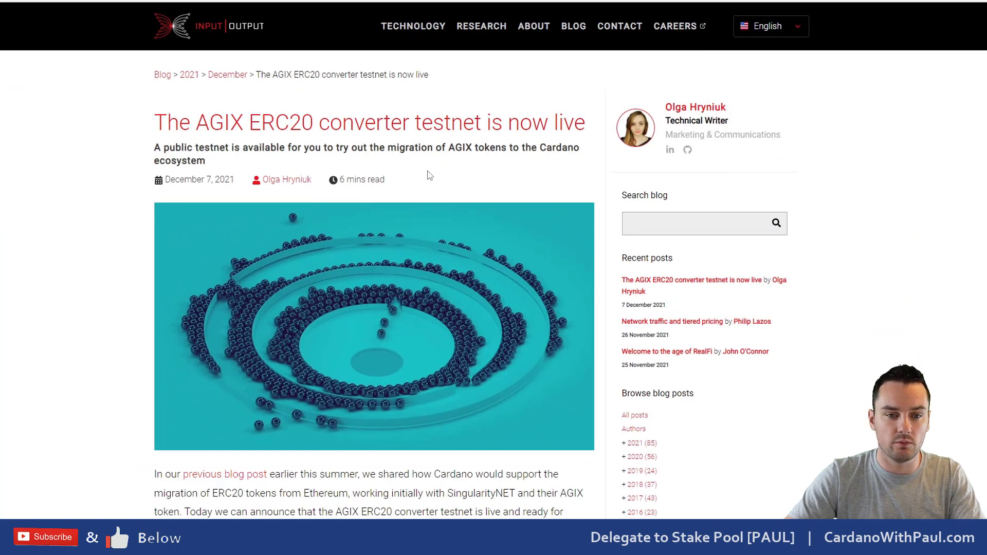
Step: Scroll the IOHK article down to its testnet.agix-converter.iohk.io link
scroll(430, 174, "down", 2)
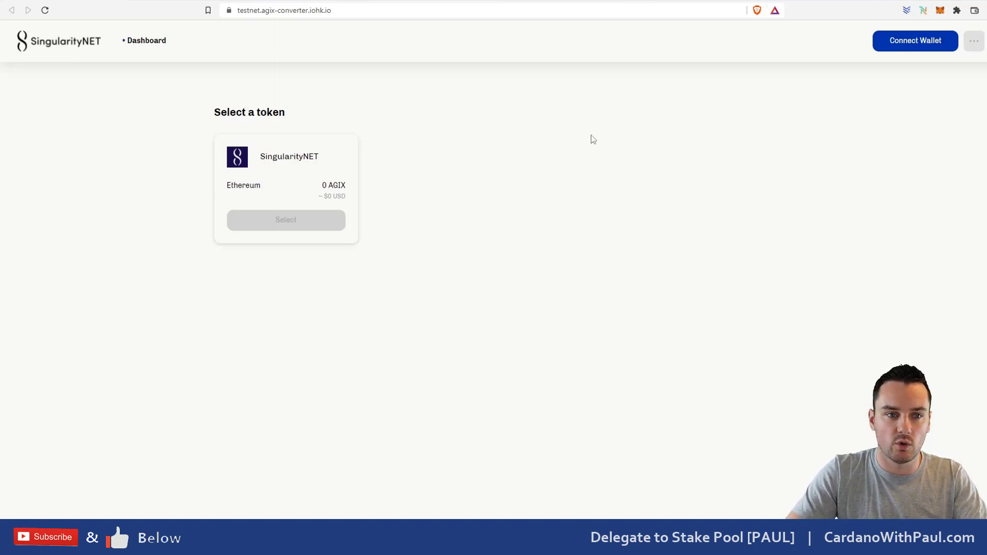
Step: Switch to the faucet.singularitynet.io browser tab
left_click(336, 2)
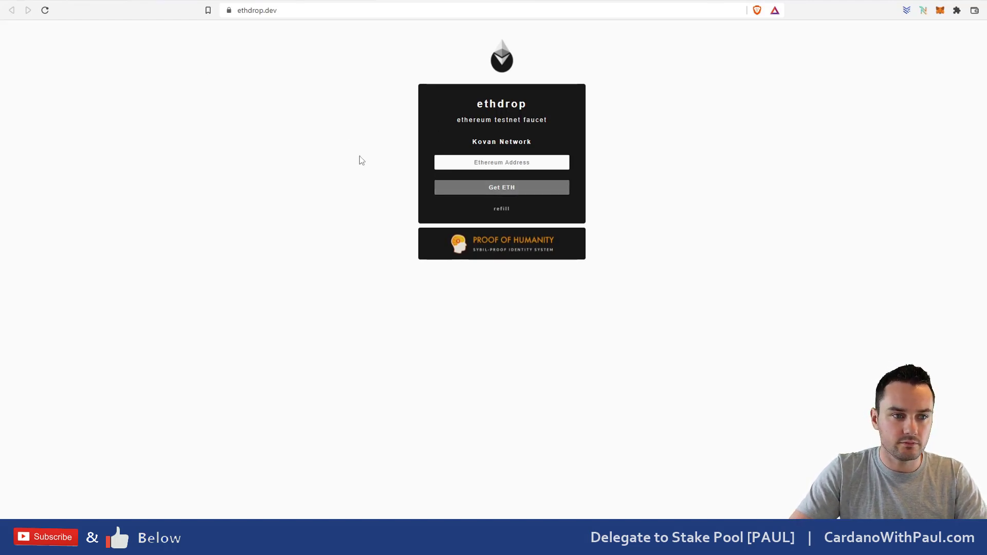
Step: Switch back to the AGIX converter's Select a token tab with Ctrl+Tab
key("ctrl+Tab")
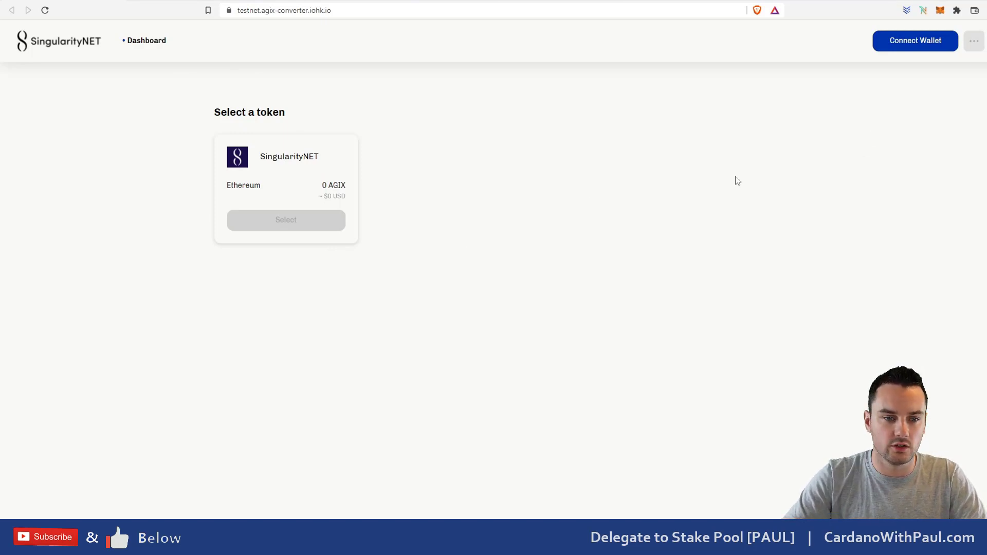
Step: Connect MetaMask's VIDEO account (not the first account) to the converter, showing 5.00 AGIX
left_click(915, 40)
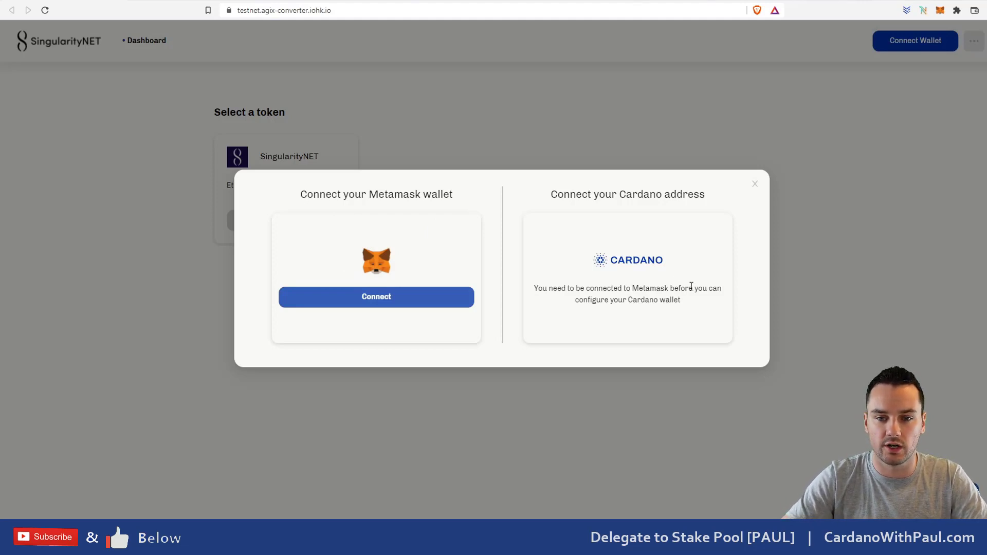
left_click(384, 303)
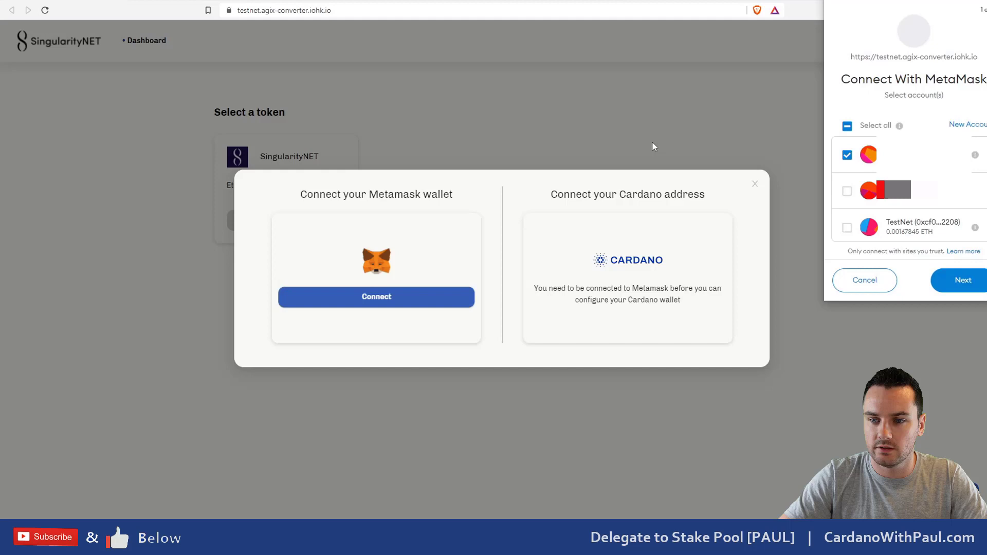
left_click_drag(889, 1, 858, 35)
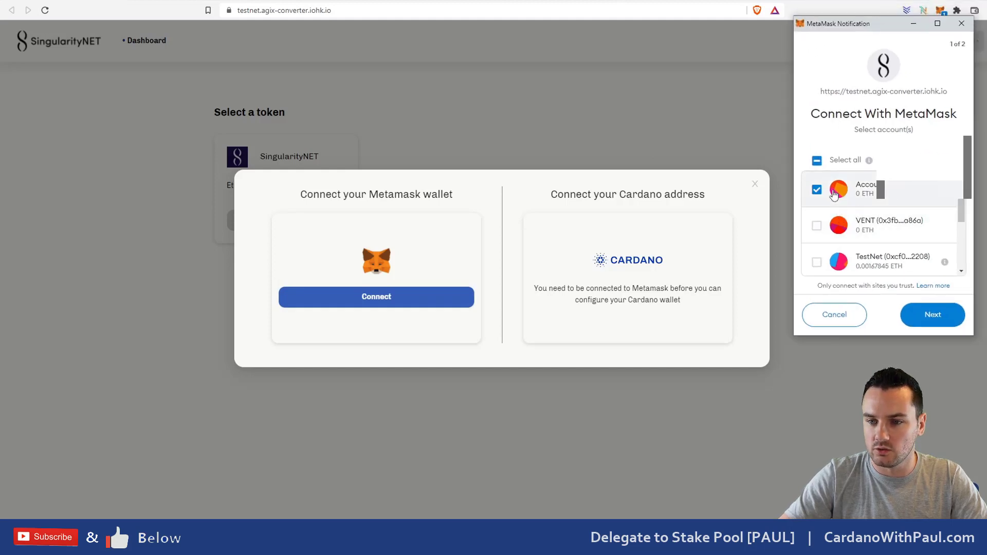
left_click(816, 190)
scroll(884, 198, "down", 2)
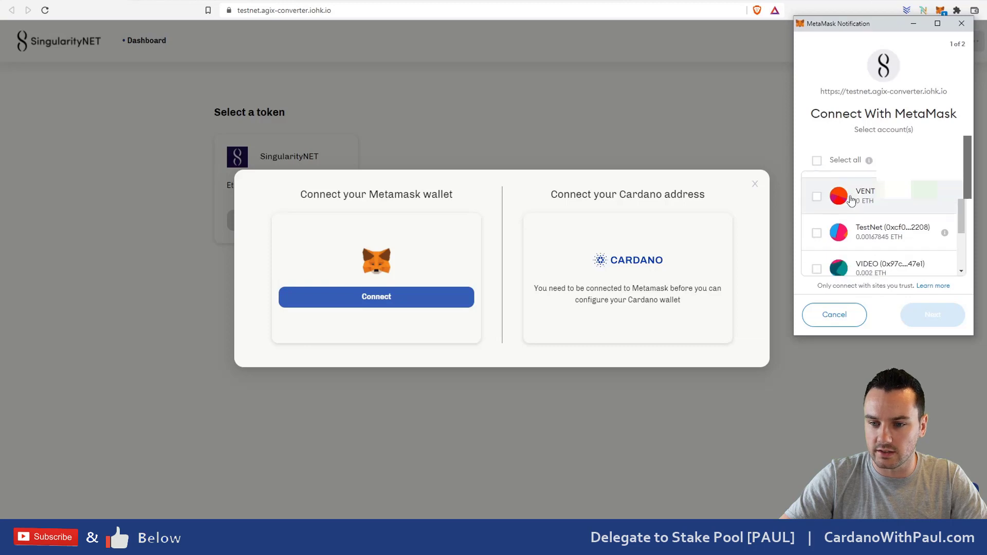
left_click(817, 246)
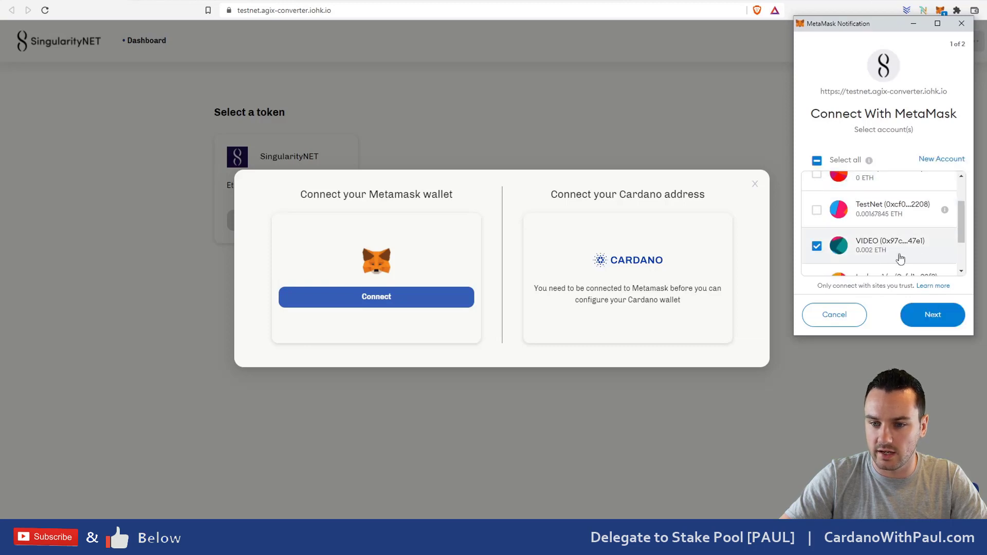
left_click(935, 321)
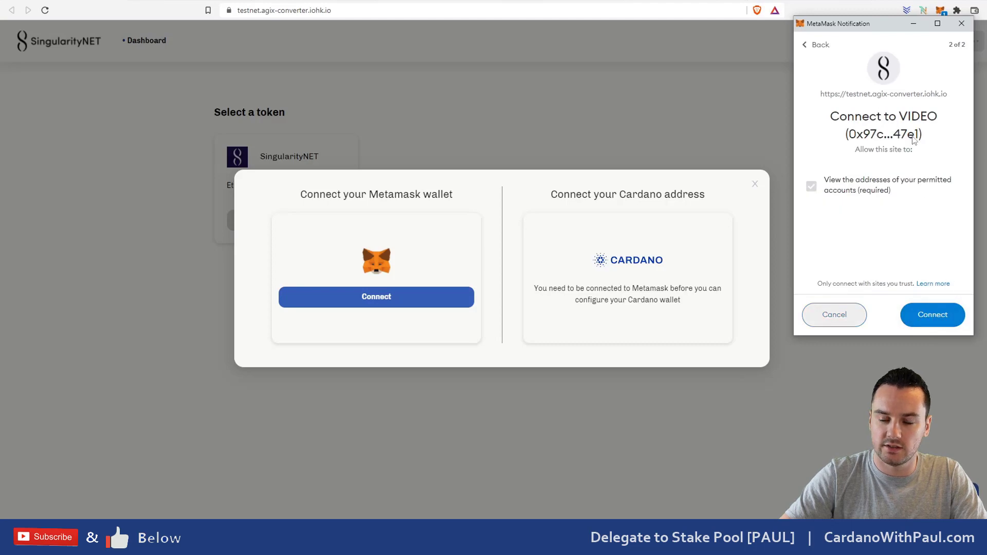
left_click(944, 321)
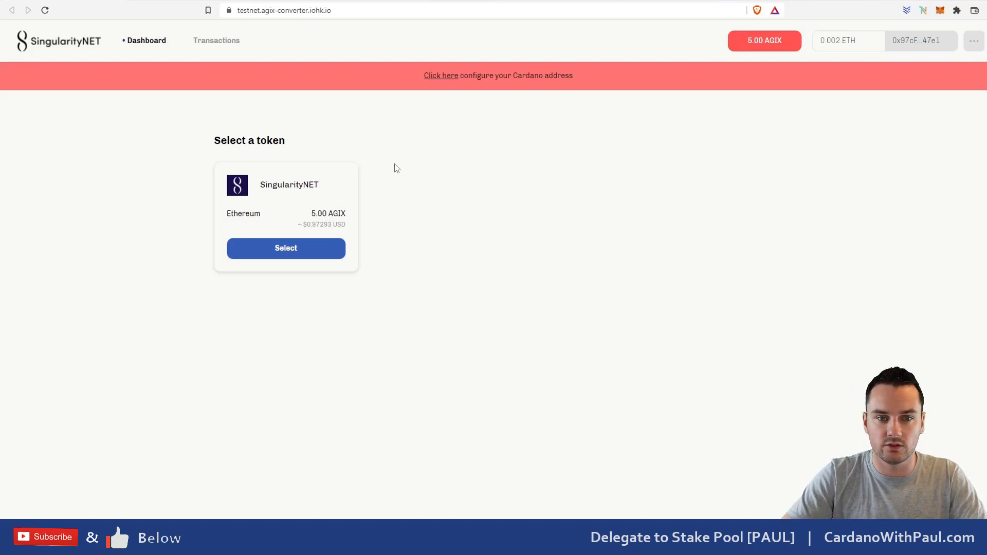
Step: Start the Cardano address setup from the banner link and bring up the Nami wallet
left_click(446, 82)
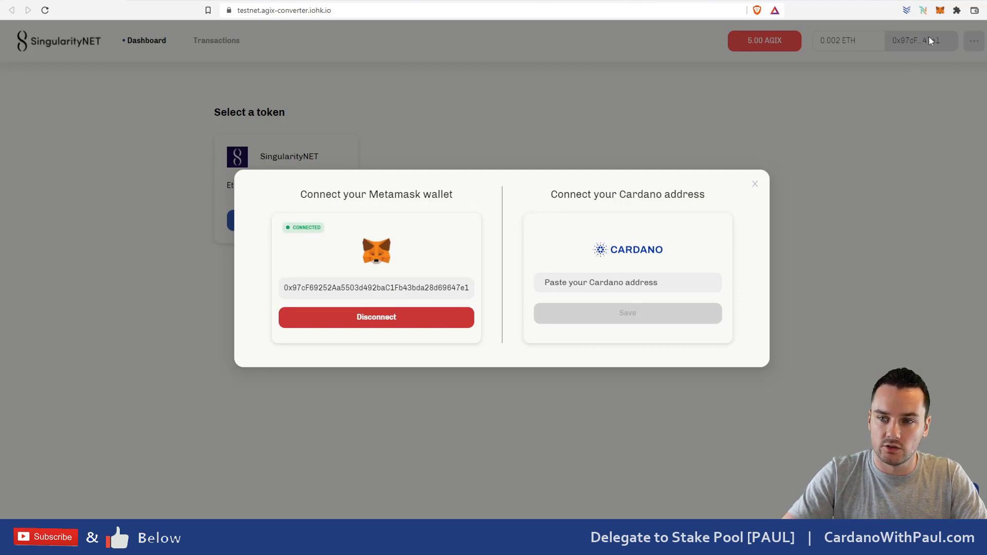
left_click(922, 10)
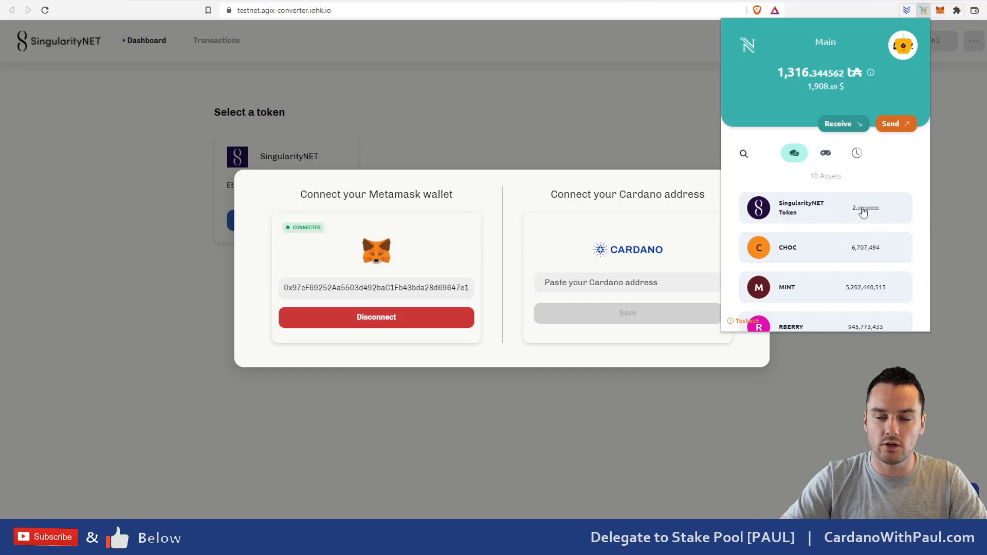
Step: Copy Nami's testnet receiving address and paste it into the 'Paste your Cardano address' field
left_click(844, 129)
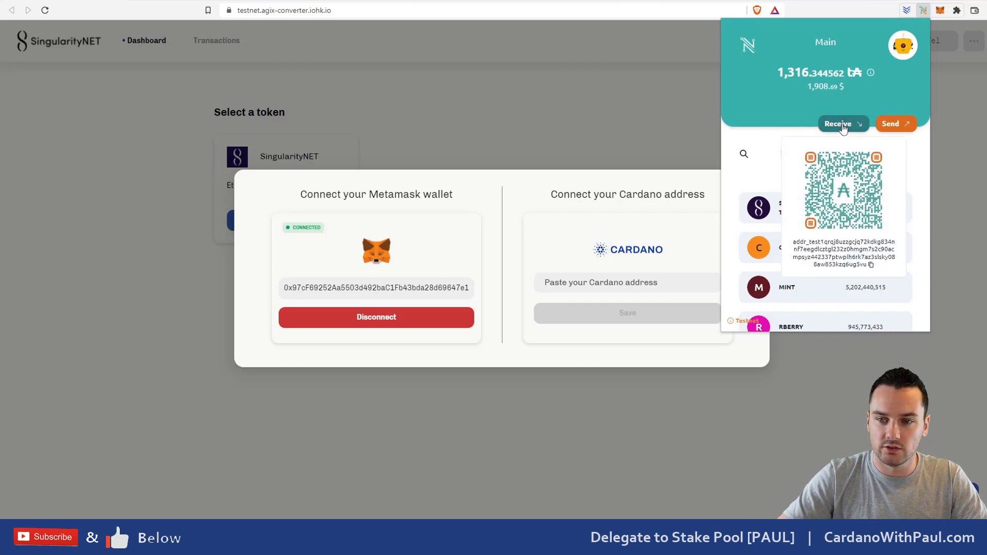
left_click(870, 266)
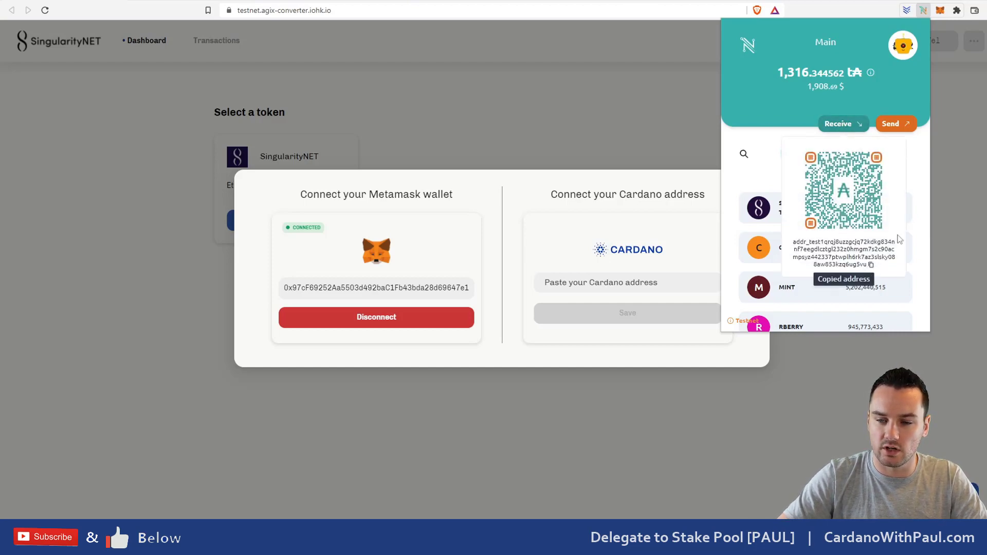
left_click(758, 133)
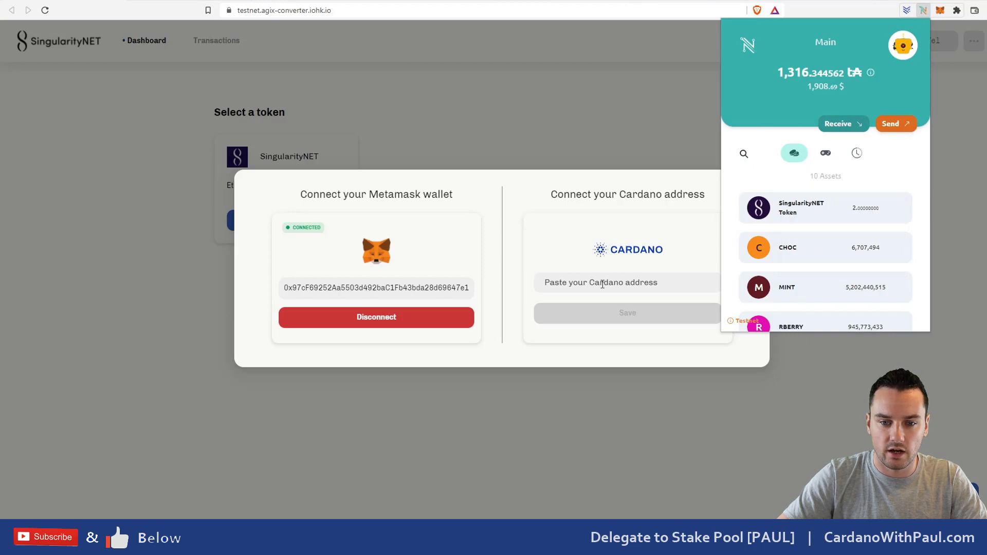
left_click(619, 288)
key("ctrl+v")
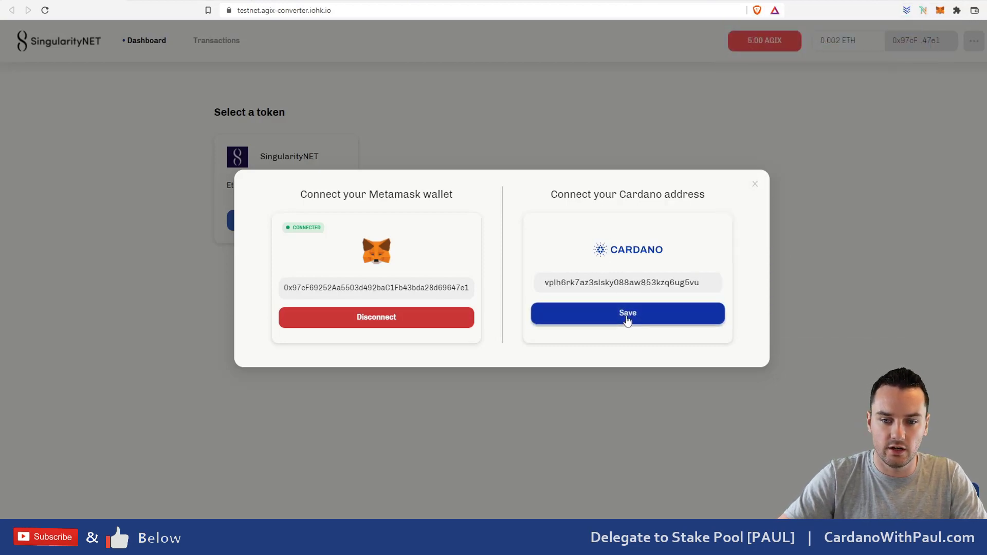
Step: Save the Cardano address, sign the ownership request, and return to the SingularityNET token dashboard
left_click(624, 314)
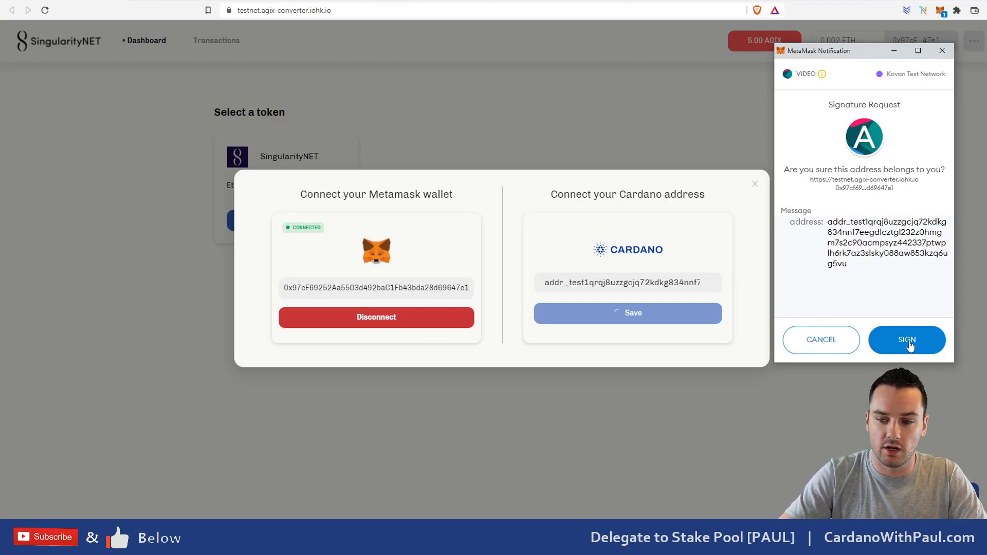
left_click(907, 341)
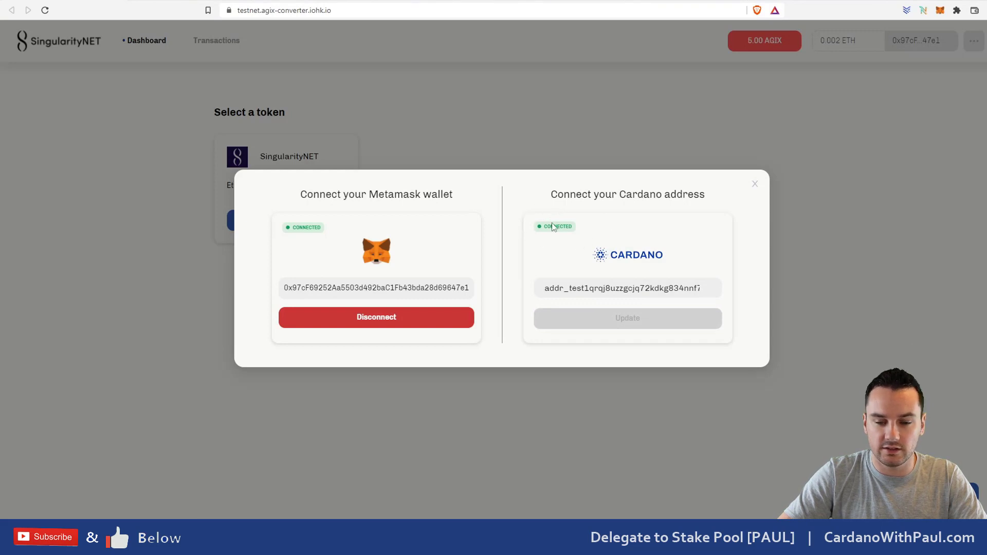
left_click(754, 186)
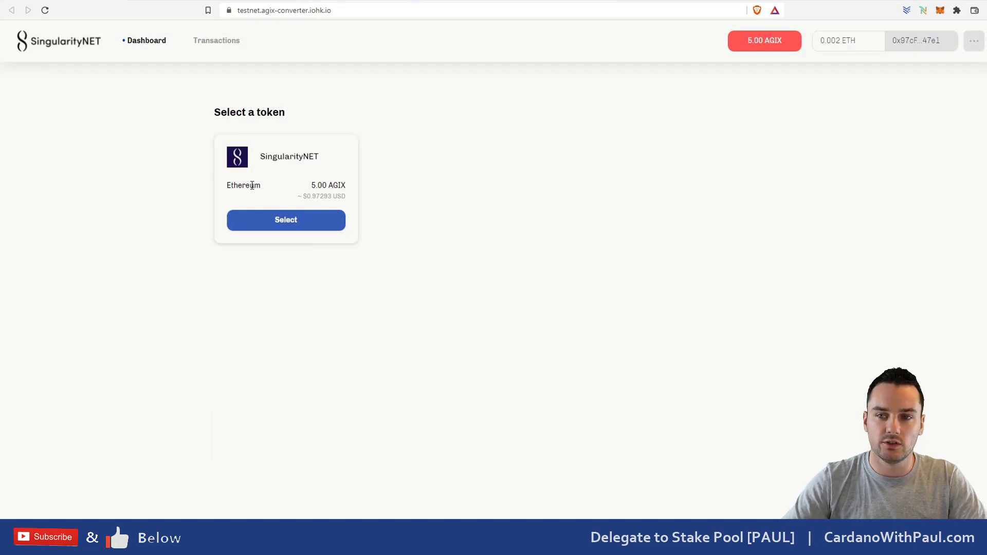
left_click(292, 224)
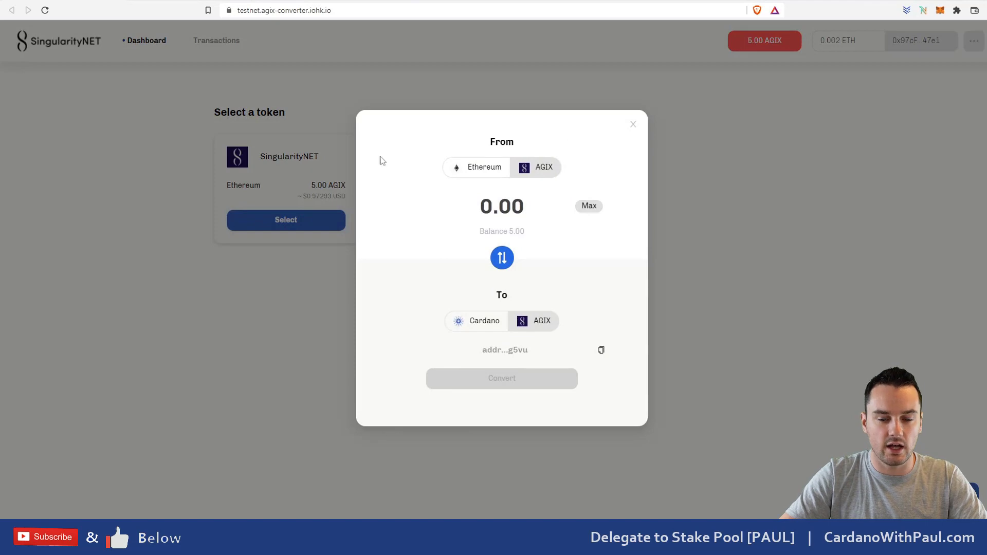
left_click(632, 124)
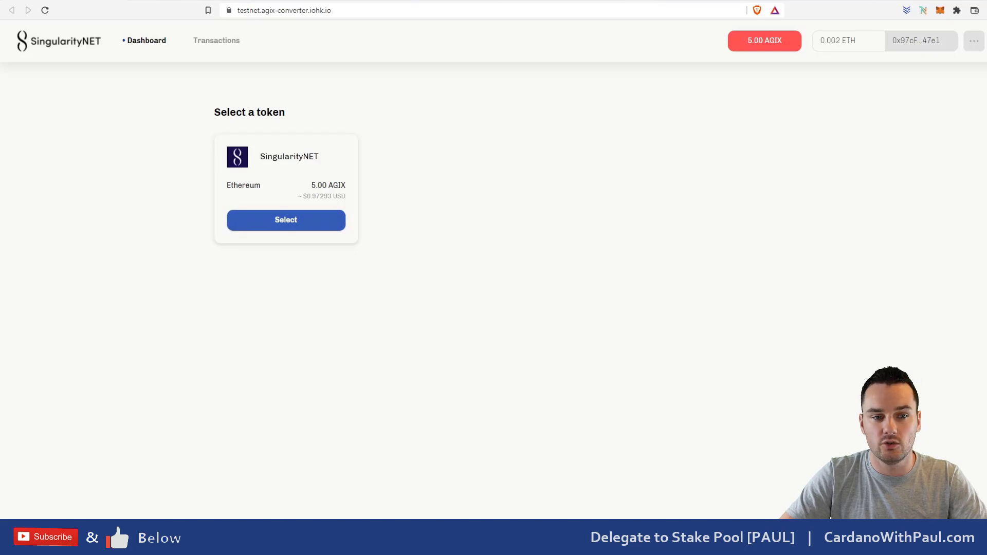
Step: Switch to the IOHK blog article and scroll down to its 'What's next?' section
key("ctrl+Tab")
scroll(423, 298, "down", 15)
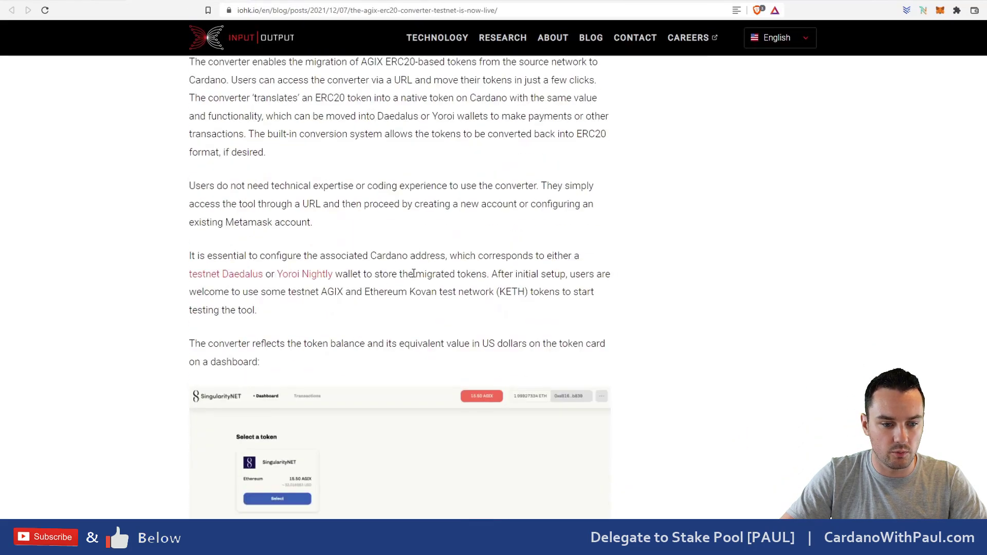
scroll(299, 307, "down", 15)
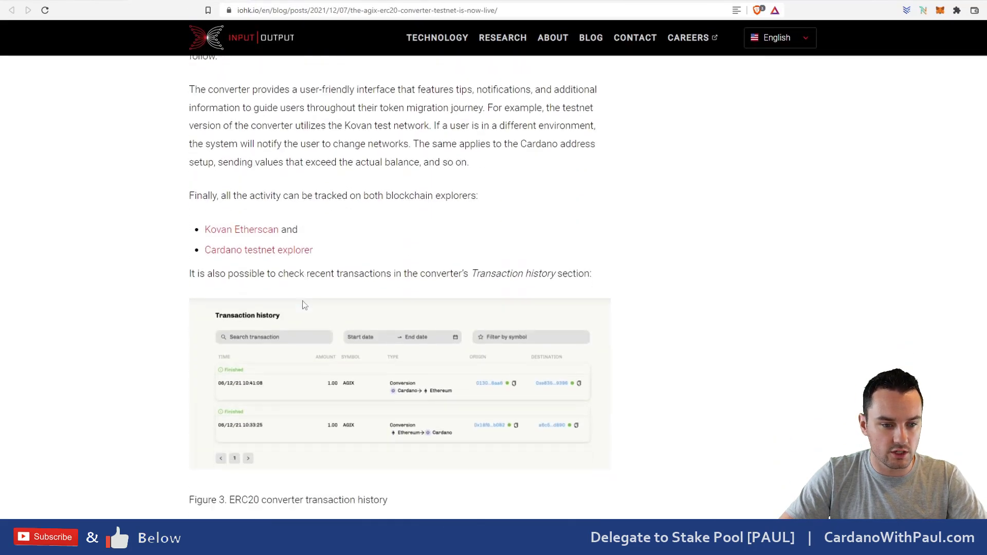
scroll(303, 305, "down", 8)
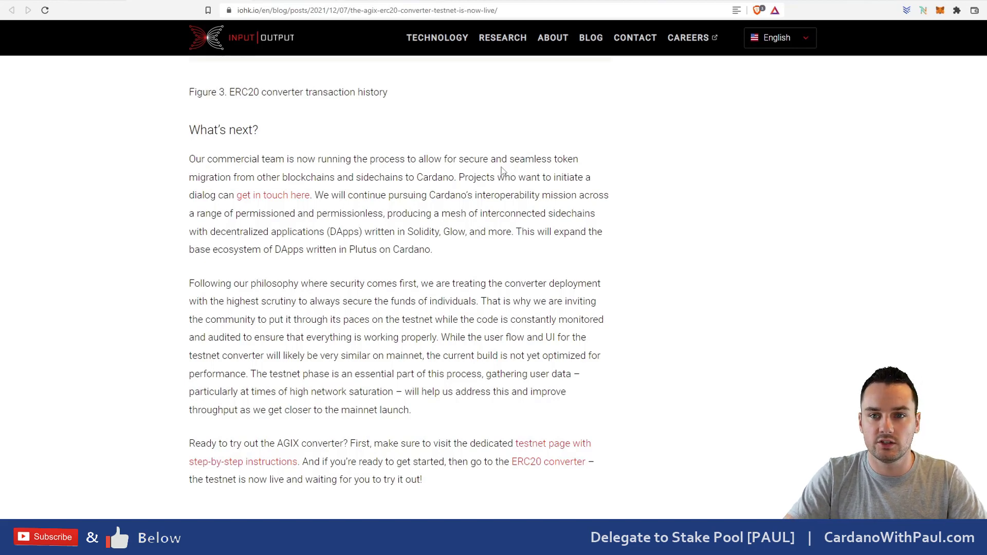
Step: Open the AGIX conversion form, set the direction to Ethereum→Cardano and enter an amount of 3
left_click(123, 0)
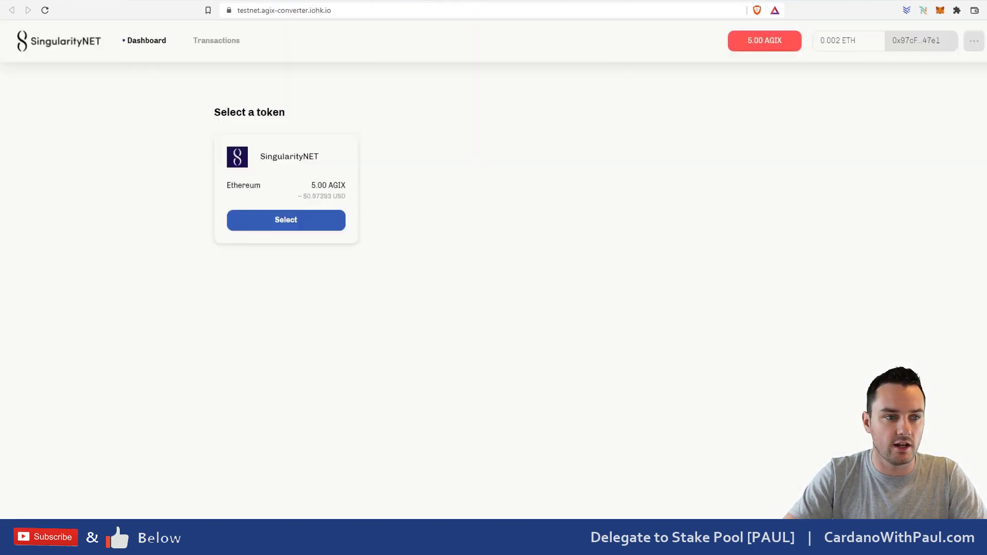
left_click(298, 220)
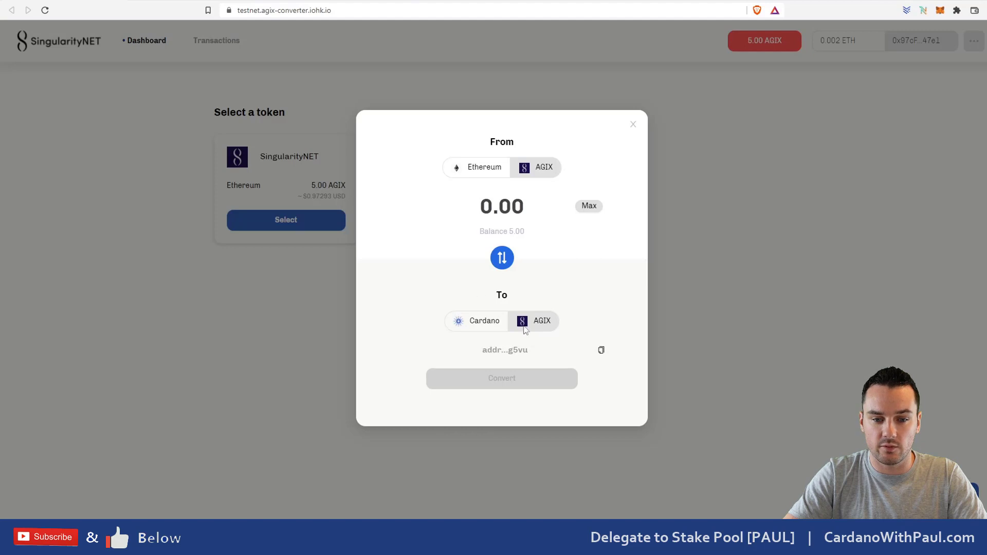
left_click(502, 259)
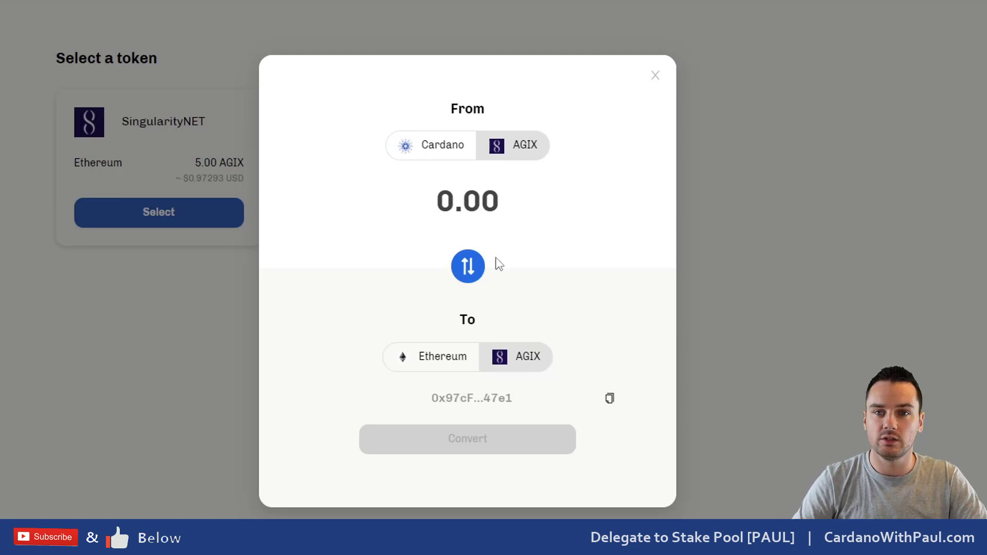
left_click(471, 268)
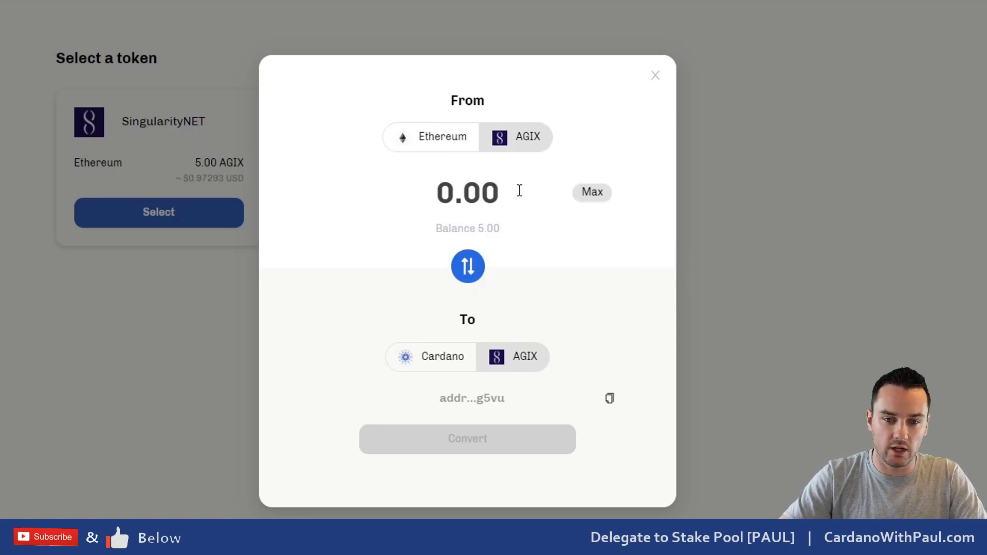
left_click(466, 196)
type("3")
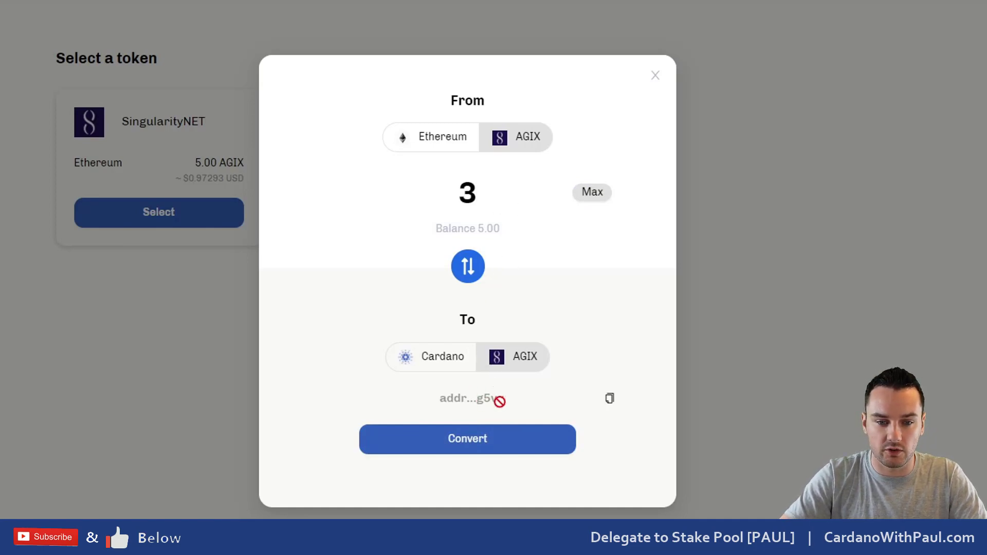
Step: Convert the 3 AGIX, approving AGIX access and confirming the token-locking transaction in MetaMask
left_click(467, 449)
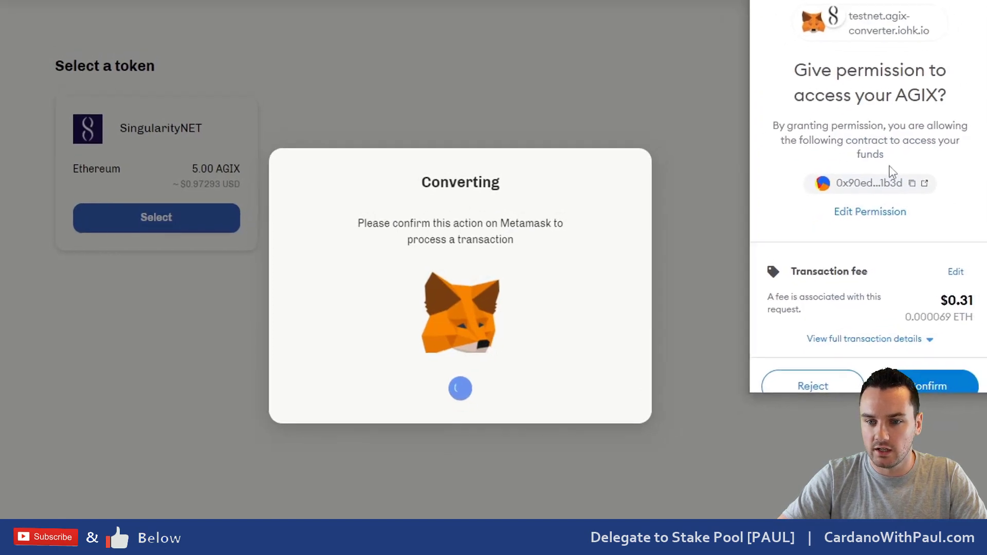
scroll(905, 203, "down", 1)
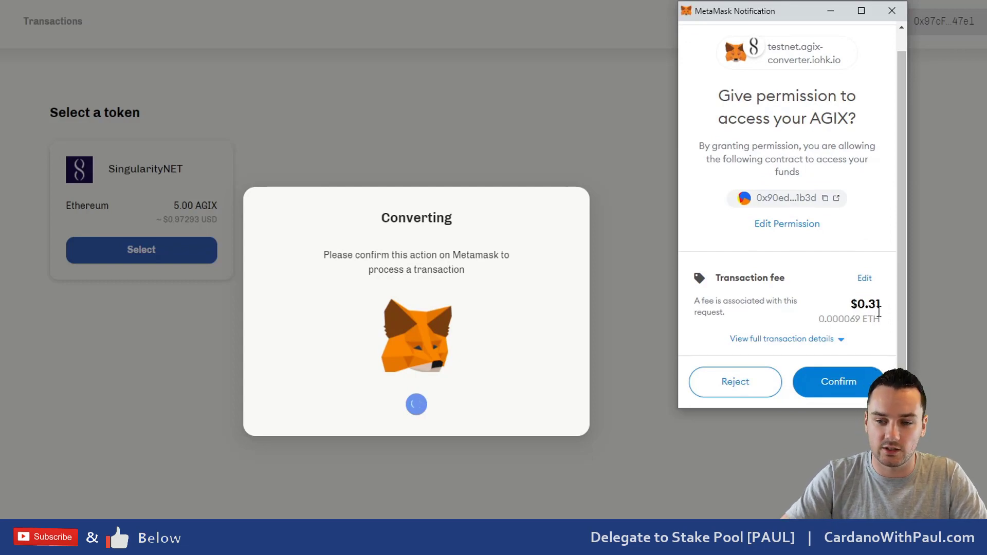
left_click(847, 386)
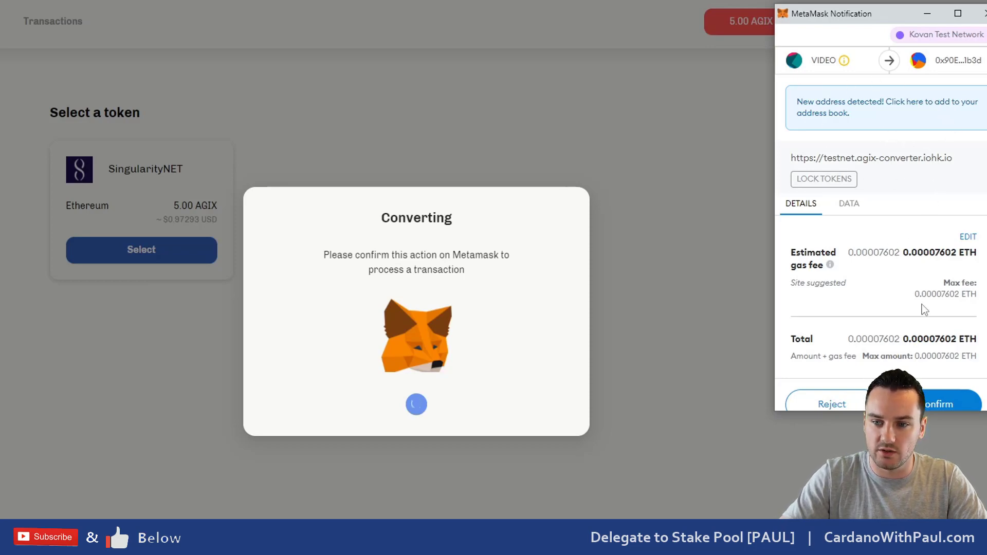
scroll(921, 308, "down", 1)
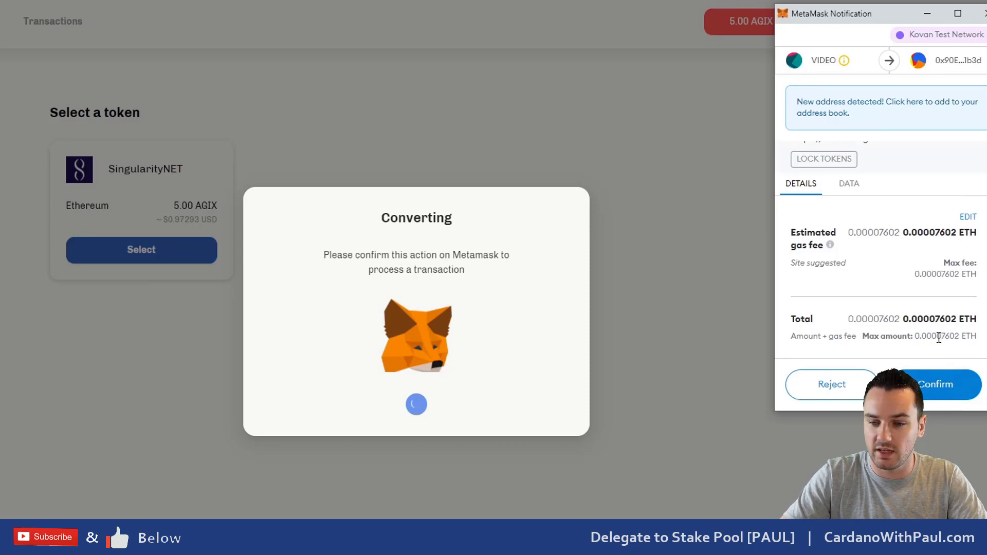
left_click(940, 389)
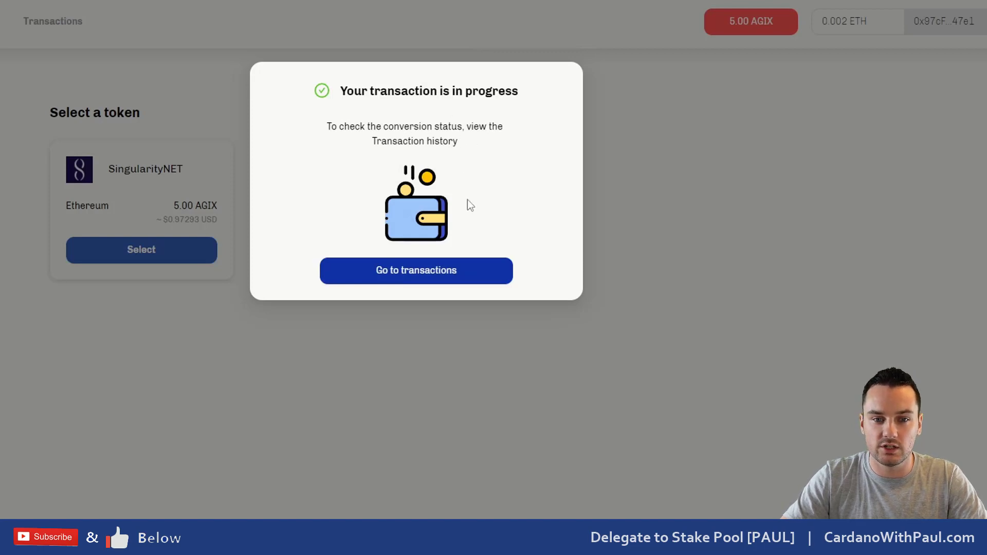
Step: Show the transaction history and reload it, so the 3.00 AGIX conversion shows Processing with a 2.00 AGIX balance
left_click(440, 271)
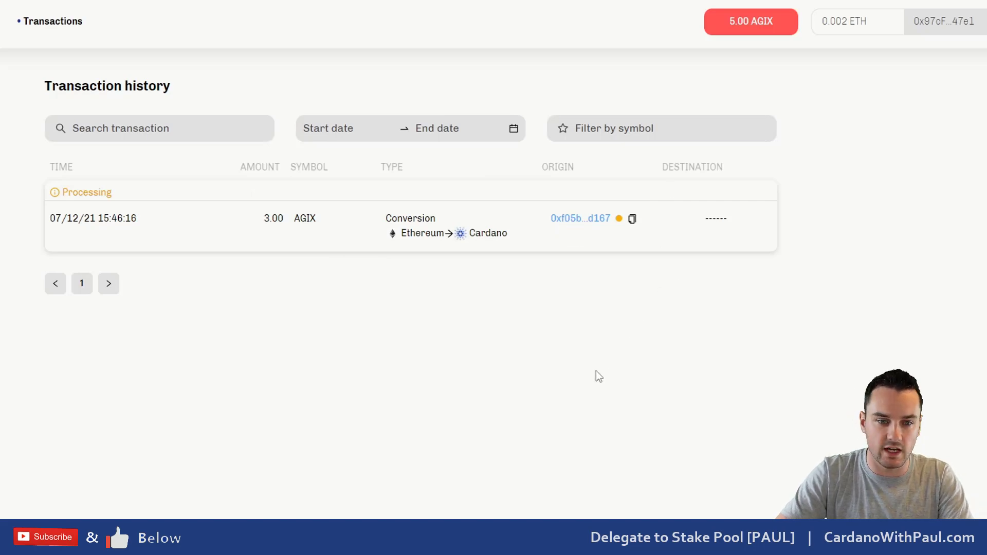
key("F5")
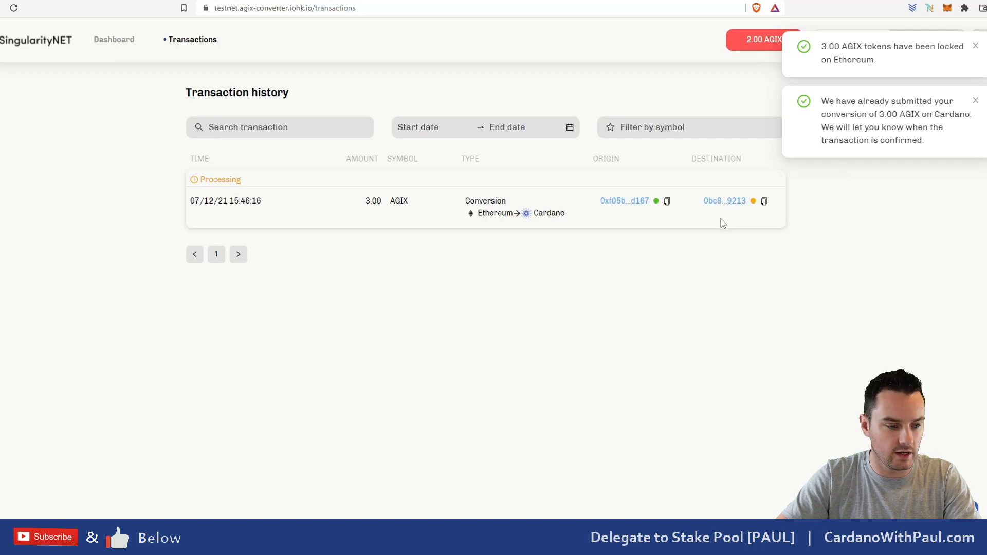
Step: Check the Ethereum transaction on Etherscan, then view the Cardano 3 AGIX mint and open Nami
left_click(620, 202)
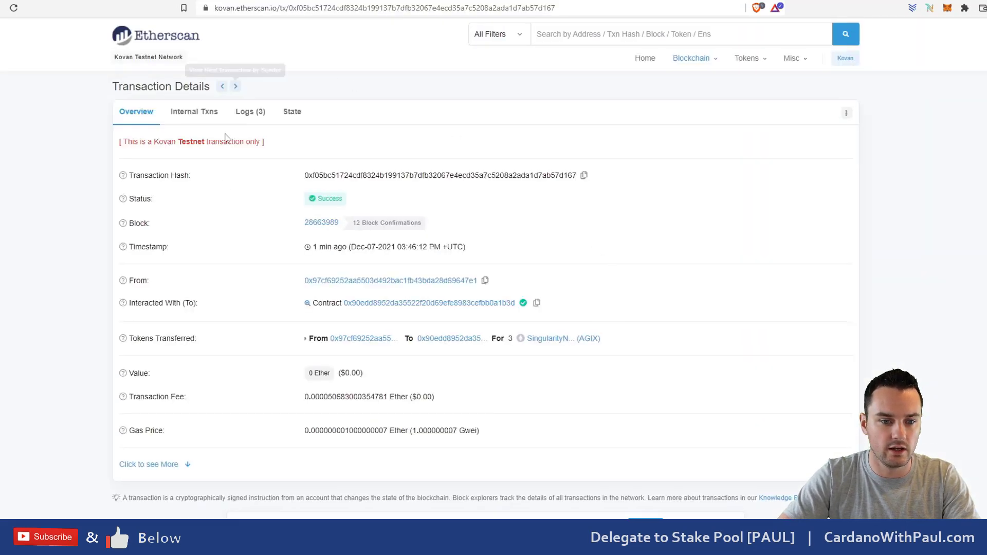
key("ctrl+w")
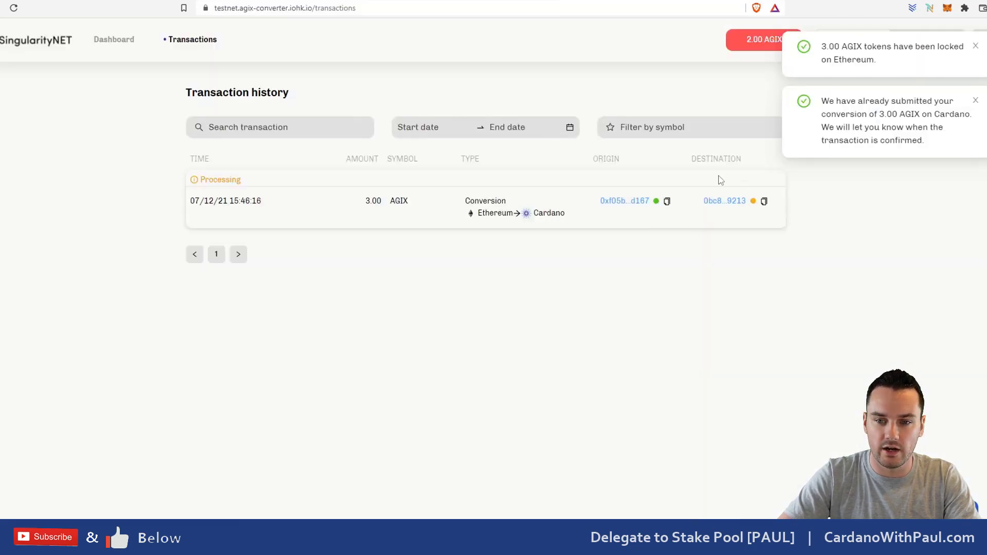
left_click(722, 201)
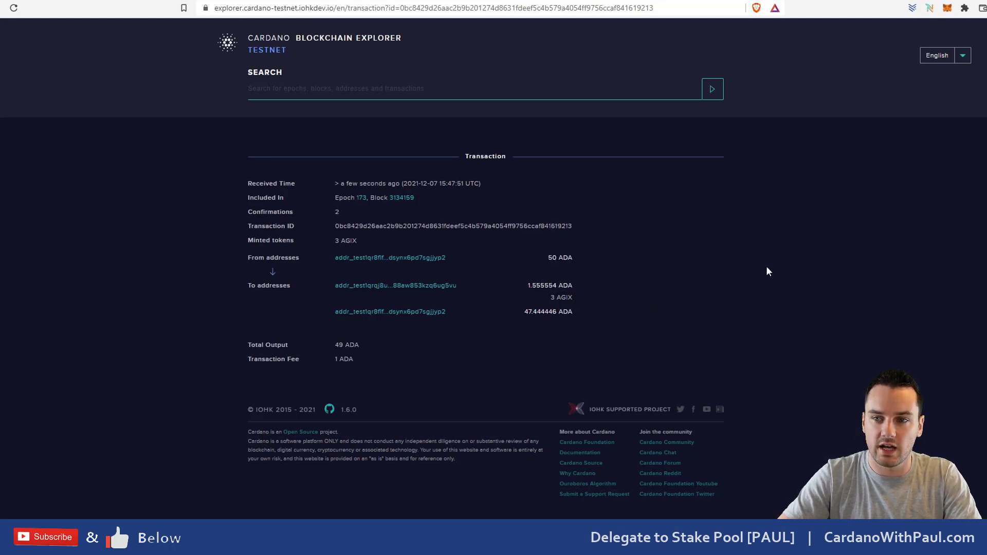
left_click(929, 8)
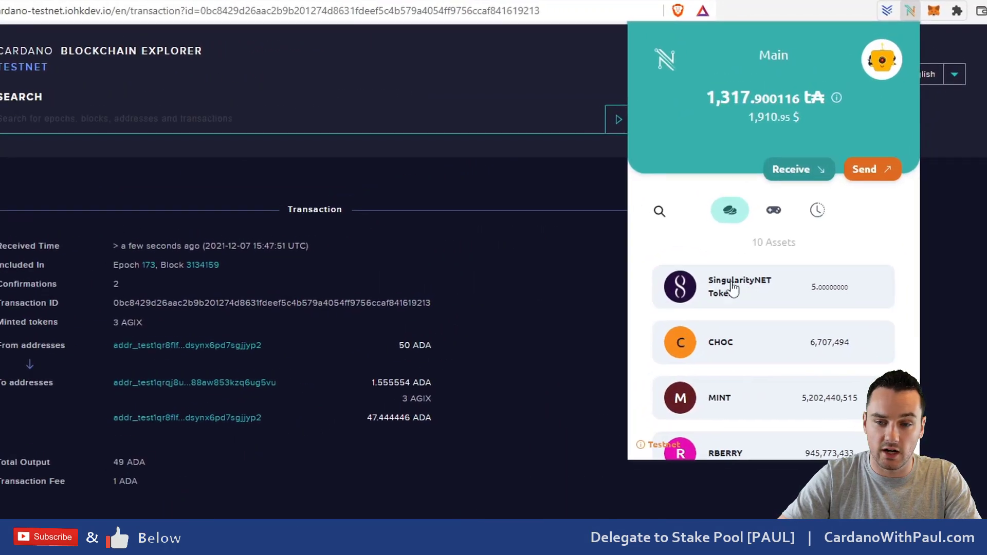
Step: Inspect the SingularityNET Token's policy and asset IDs in Nami, then close the wallet
left_click(800, 303)
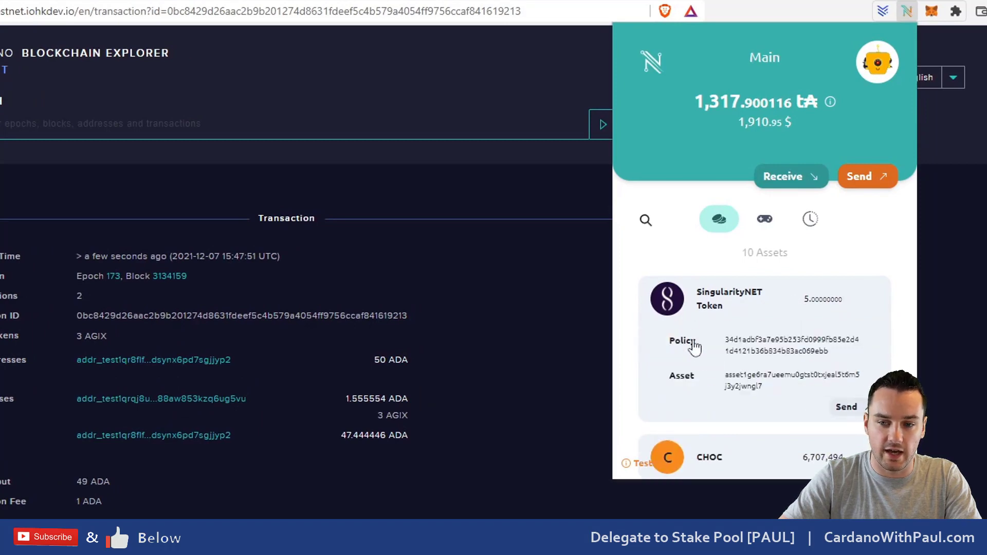
left_click(770, 300)
left_click(568, 274)
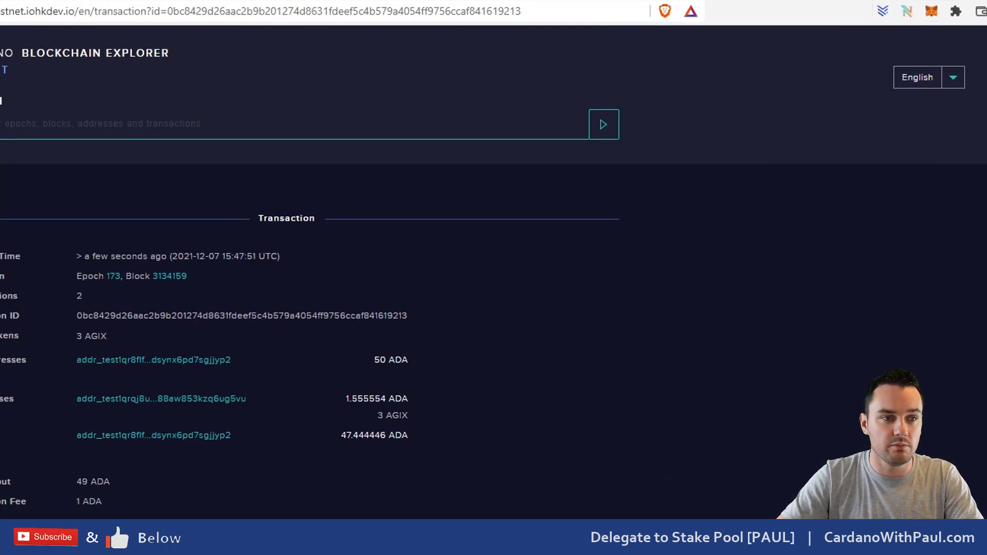
Step: Switch back to the converter's transaction history with the 3.00 AGIX conversion and 2.00 AGIX balance
key("ctrl+Tab")
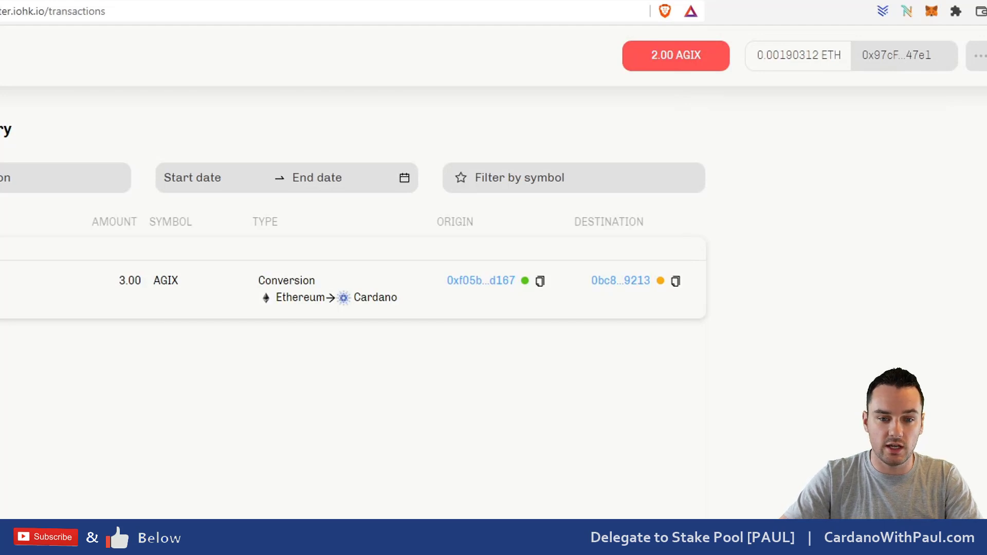